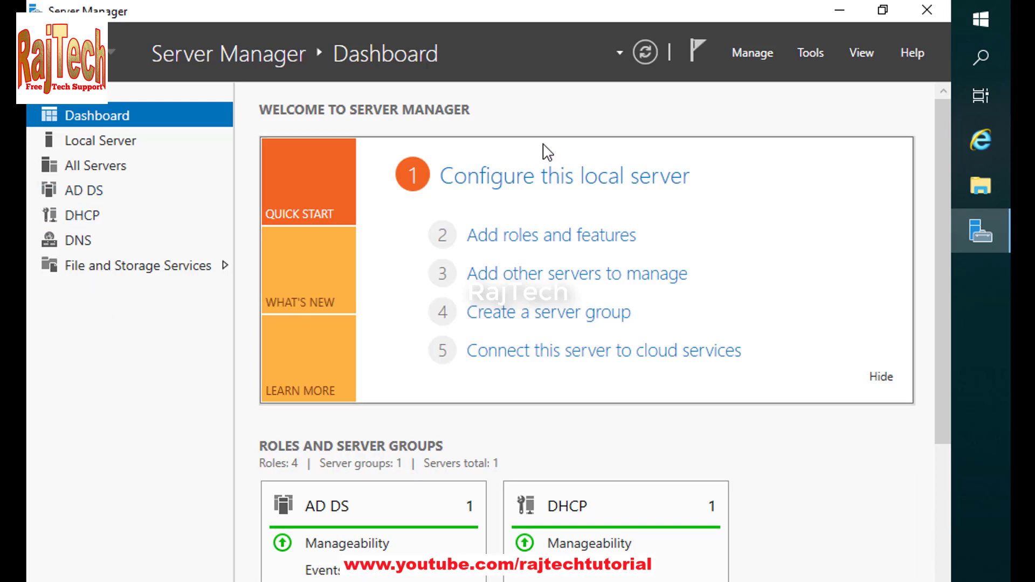
Start adding roles and features with a role-based installation on Server1.rajtech.in, proceeding to the server roles selection.
{"action": "left_click", "coordinate": [747, 56]}
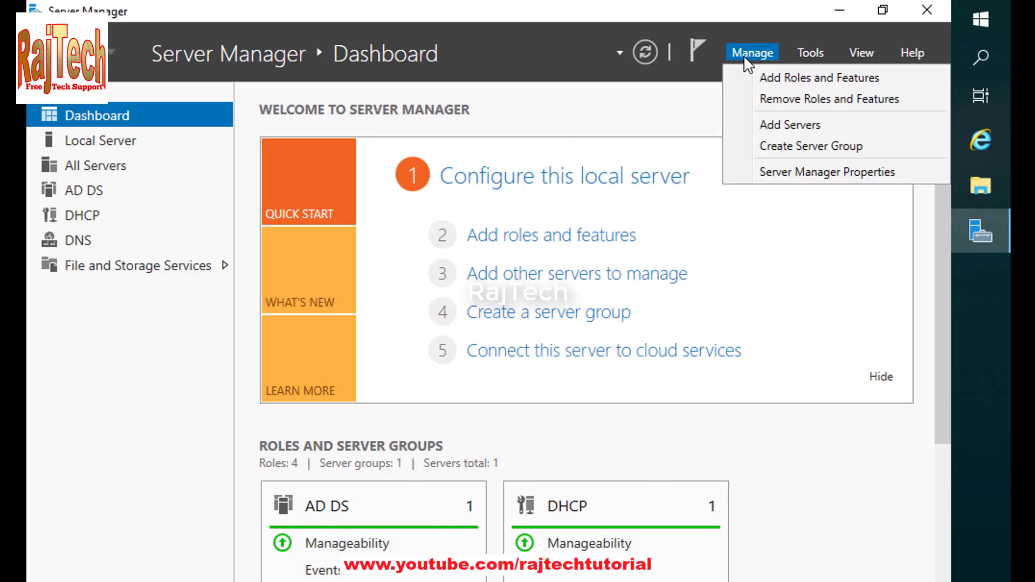
{"action": "left_click", "coordinate": [768, 81]}
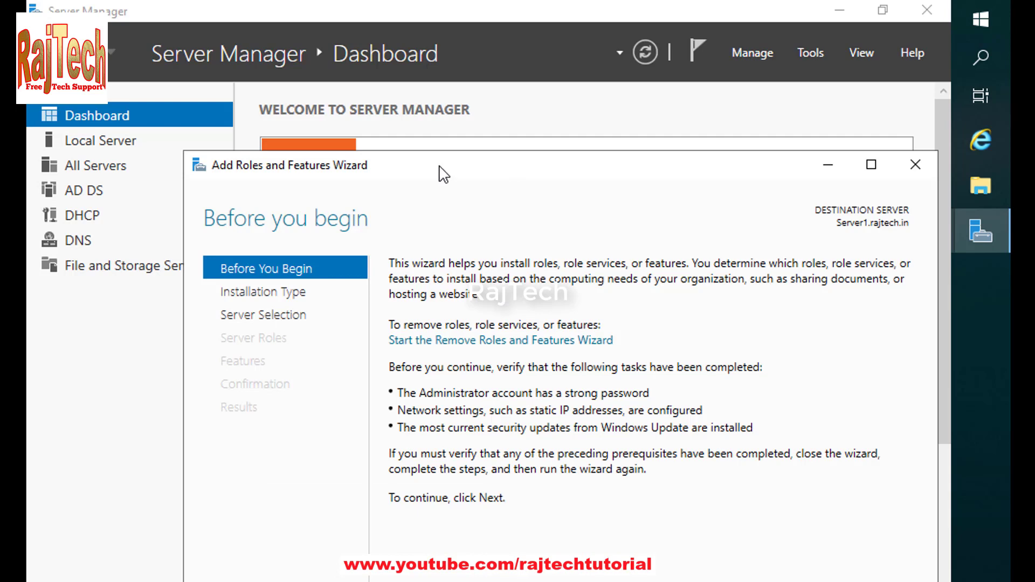
{"action": "left_click_drag", "start_coordinate": [440, 173], "coordinate": [384, 117]}
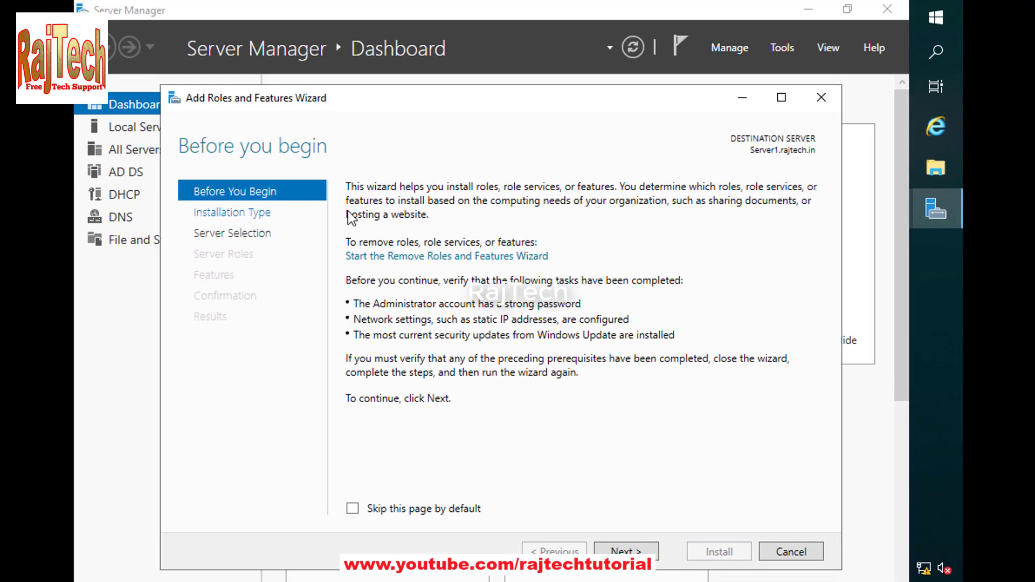
{"action": "left_click", "coordinate": [622, 552]}
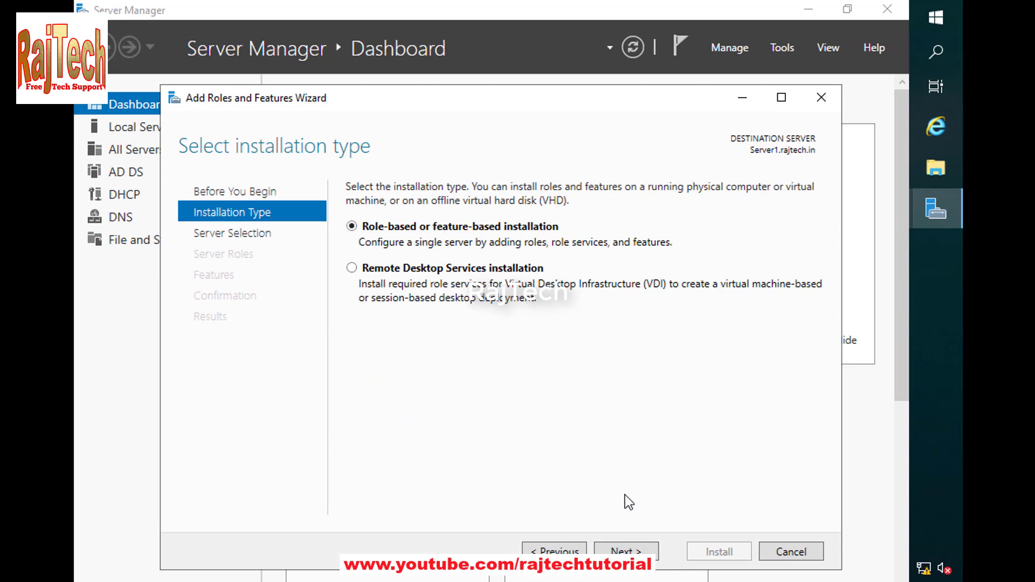
{"action": "left_click", "coordinate": [632, 545]}
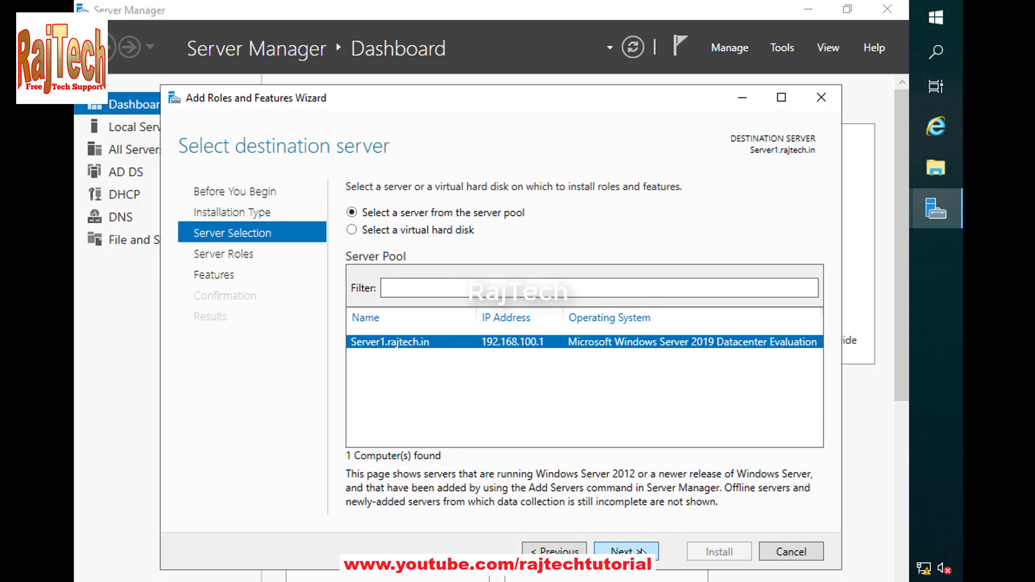
{"action": "left_click", "coordinate": [640, 548]}
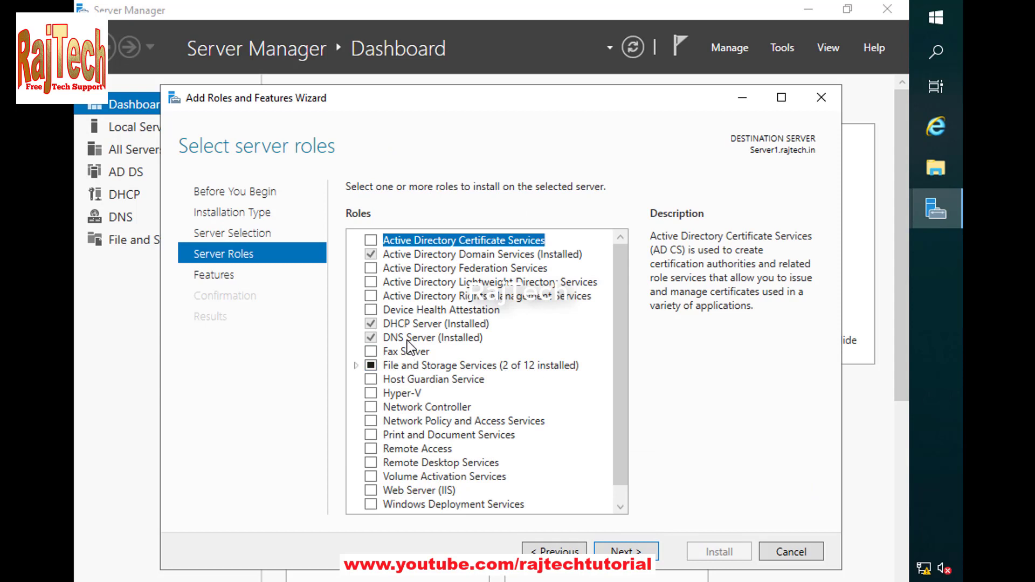
Select the Web Server (IIS) role, including its required management tools, and continue to the features selection.
{"action": "scroll", "coordinate": [617, 328], "scroll_direction": "down", "scroll_amount": 1}
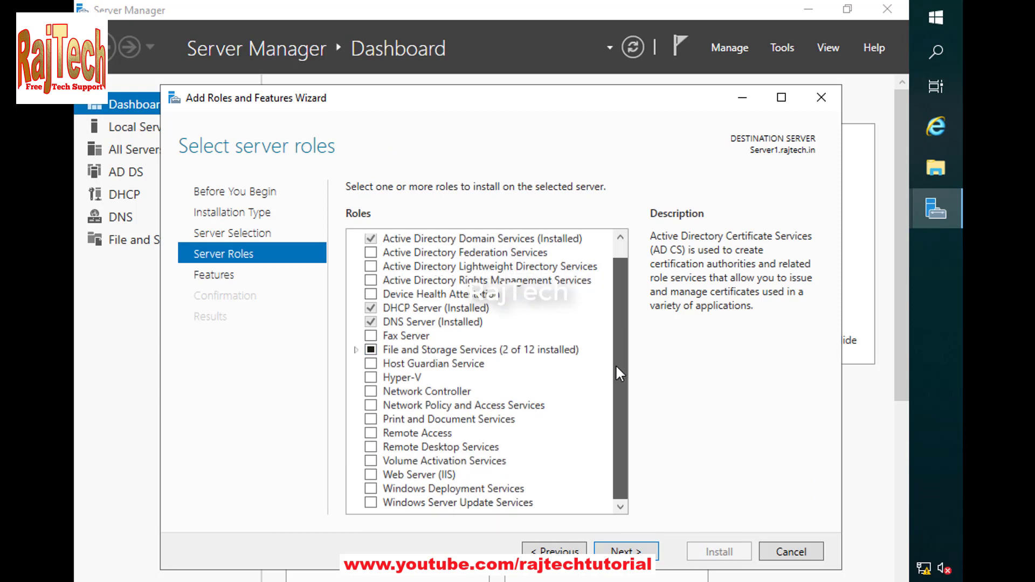
{"action": "left_click", "coordinate": [371, 475]}
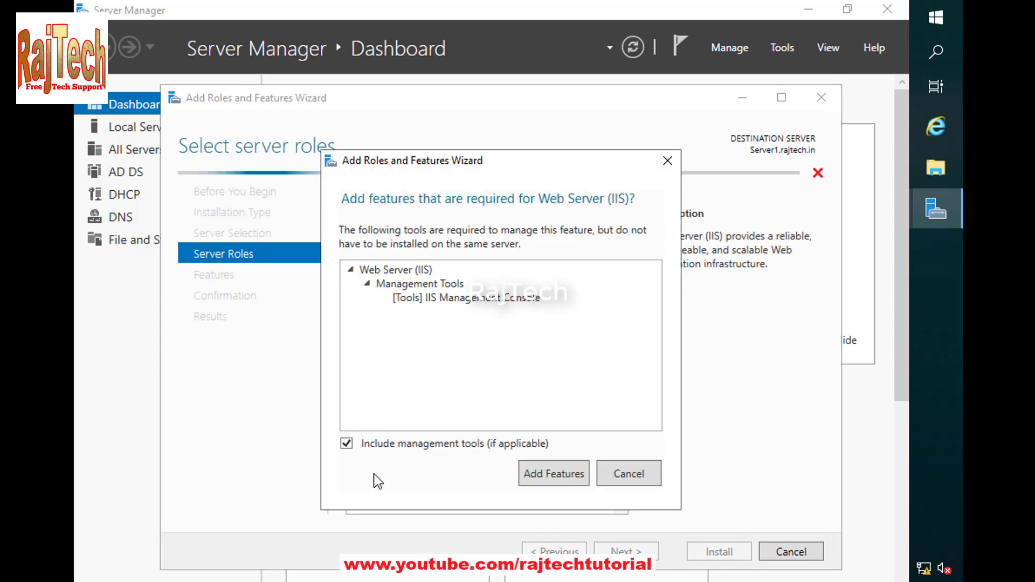
{"action": "left_click", "coordinate": [534, 474]}
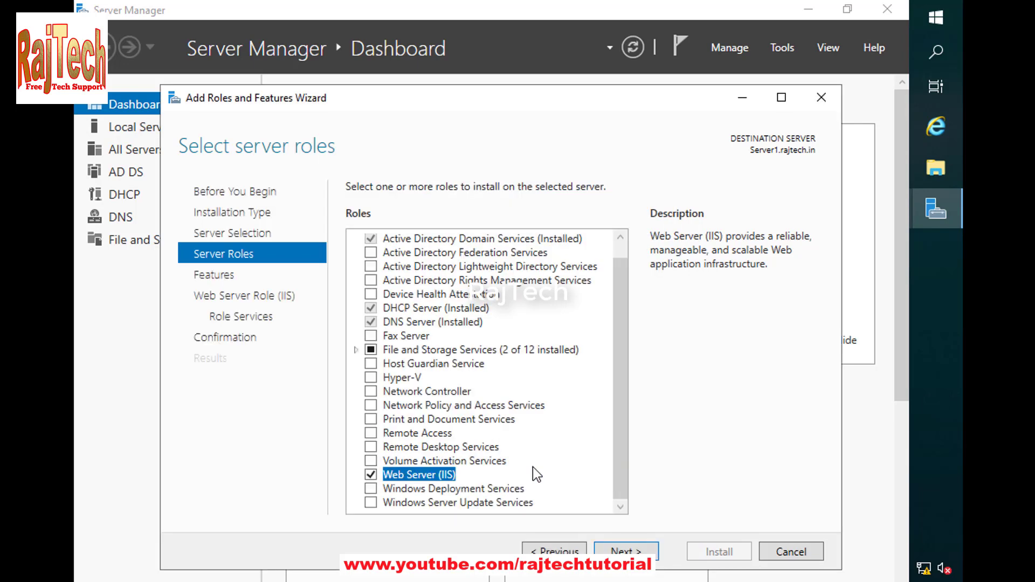
{"action": "left_click", "coordinate": [635, 550]}
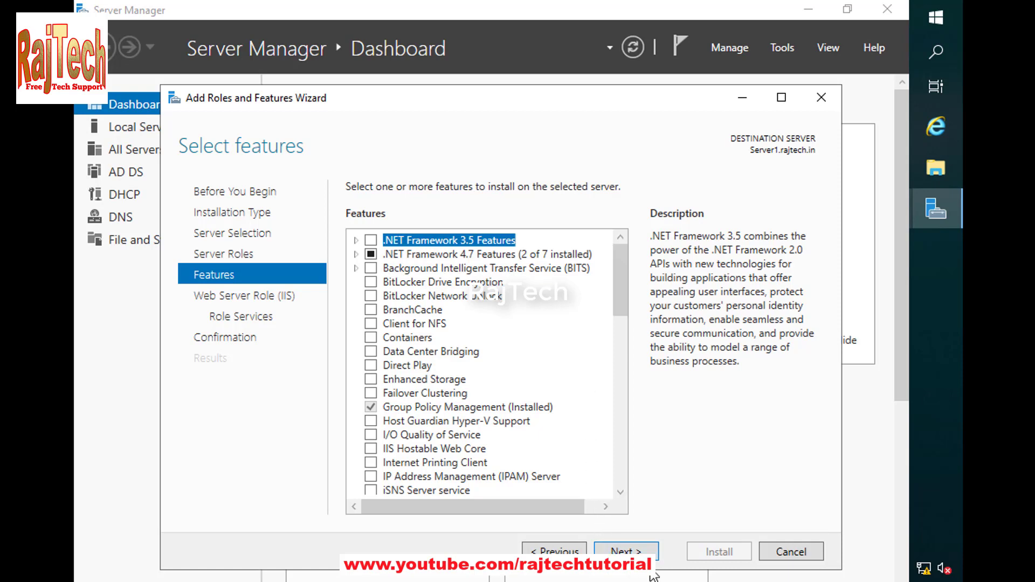
Install the Web Server role with the default features and role services, and view the IIS page in Server Manager.
{"action": "left_click", "coordinate": [628, 550]}
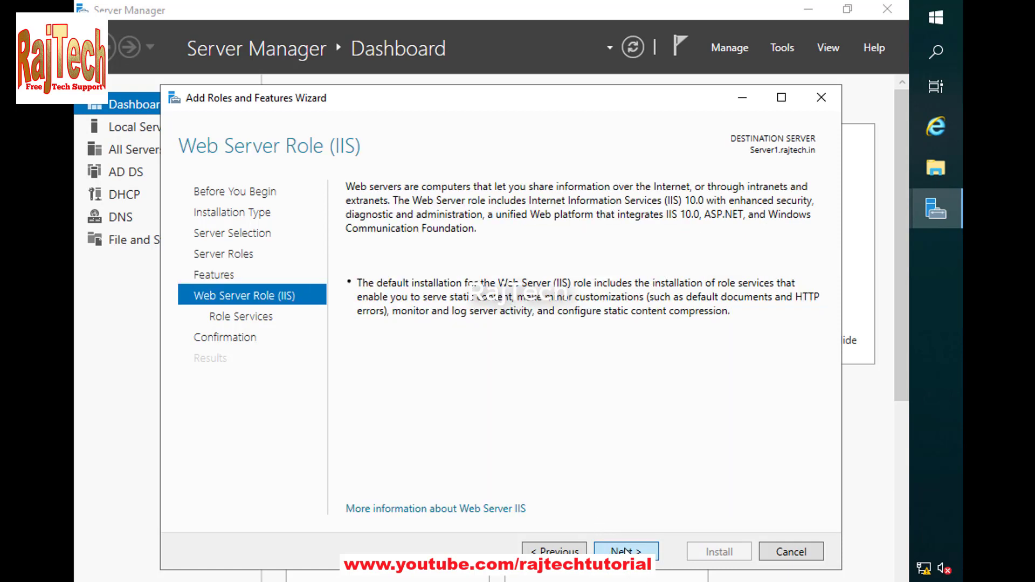
{"action": "left_click", "coordinate": [627, 551]}
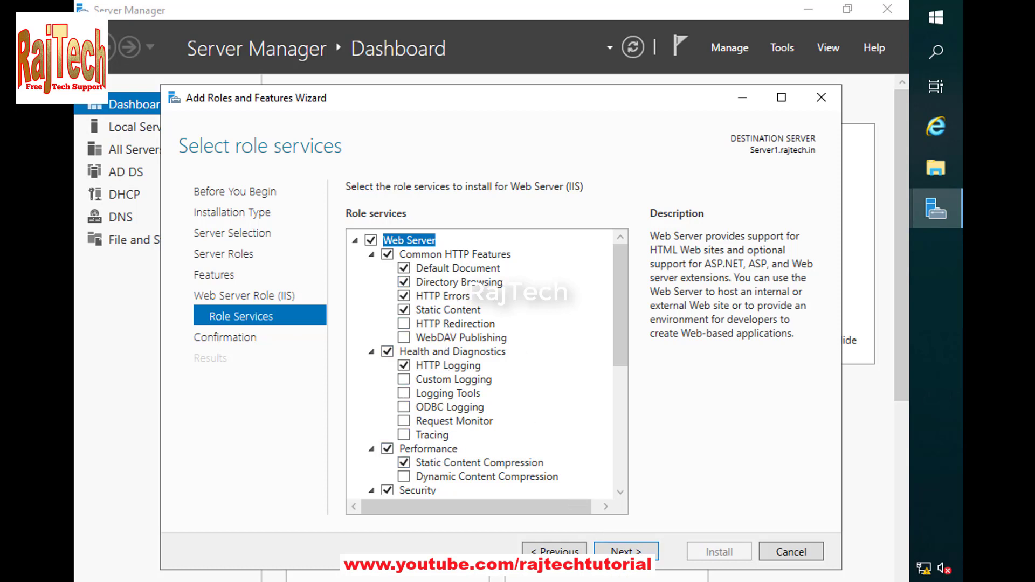
{"action": "left_click", "coordinate": [630, 551]}
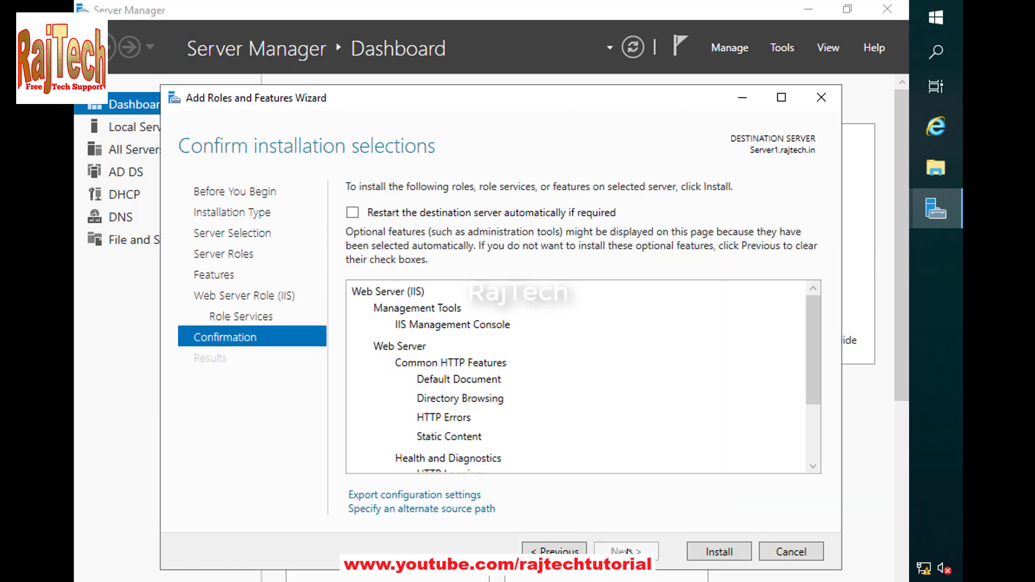
{"action": "left_click", "coordinate": [711, 553]}
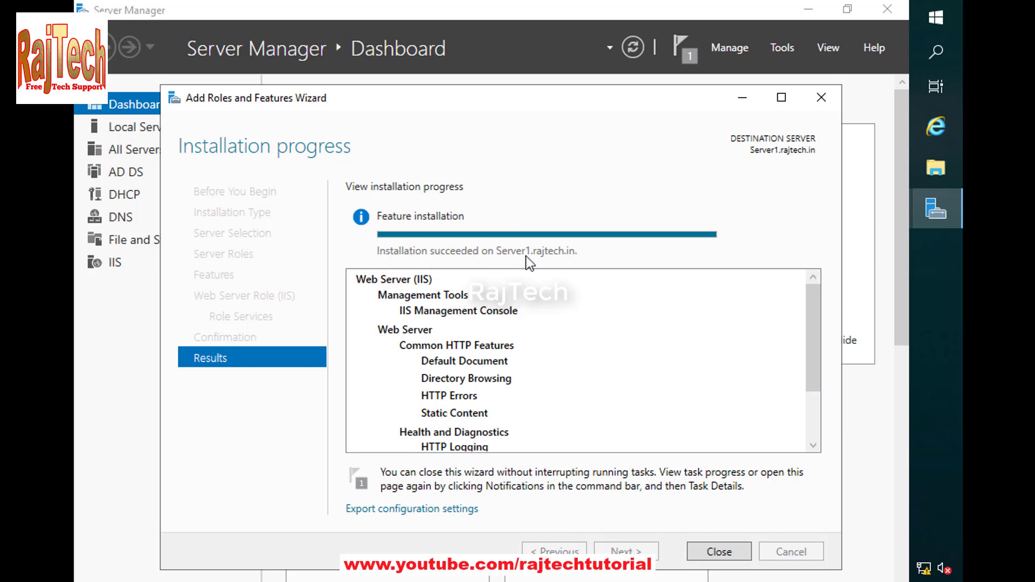
{"action": "left_click", "coordinate": [710, 550]}
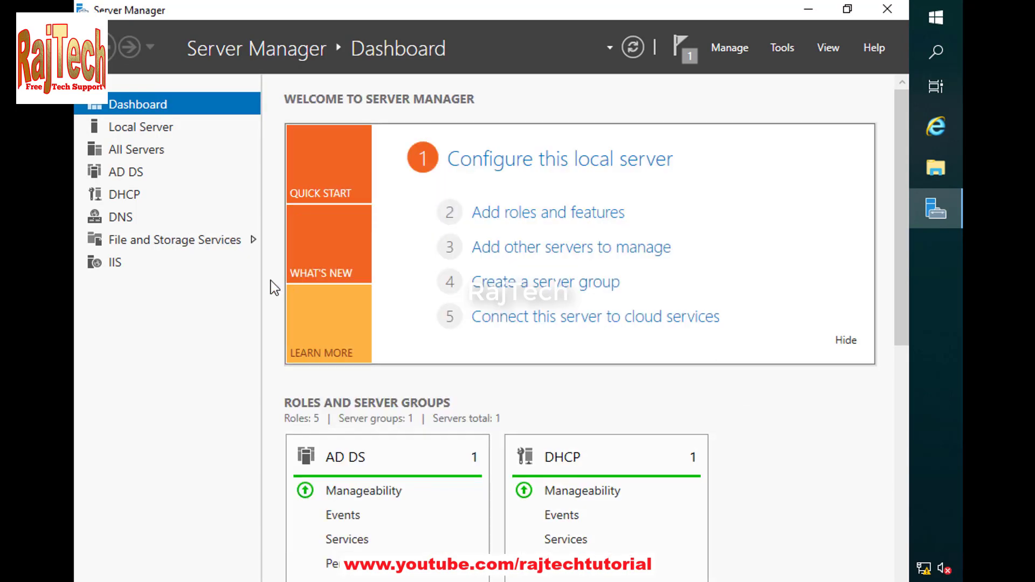
{"action": "left_click", "coordinate": [98, 266]}
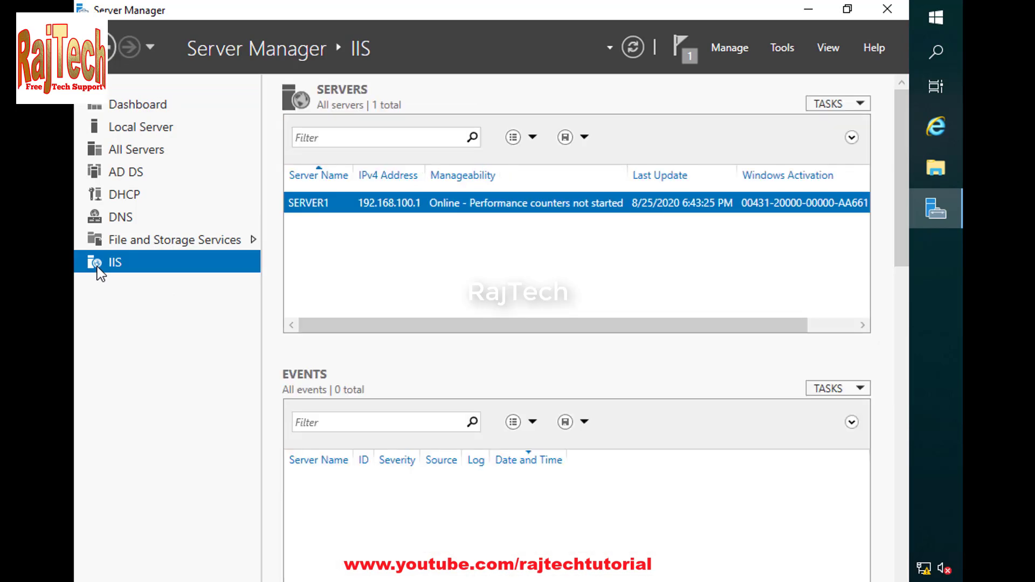
Minimize Server Manager, switch to Internet Explorer in a maximized window, and load the server's website at 192.168.100.1.
{"action": "left_click", "coordinate": [813, 8]}
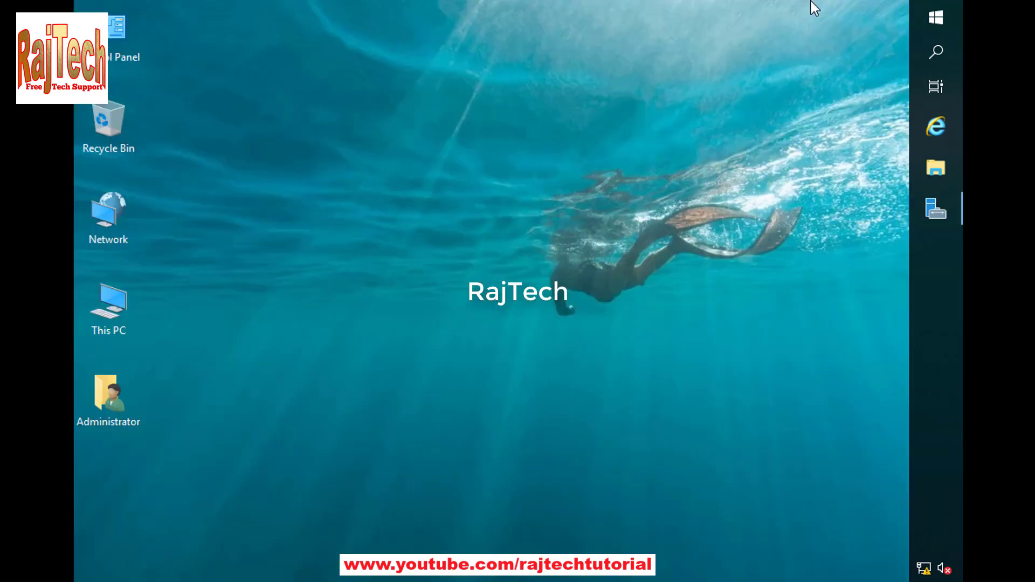
{"action": "left_click", "coordinate": [937, 126]}
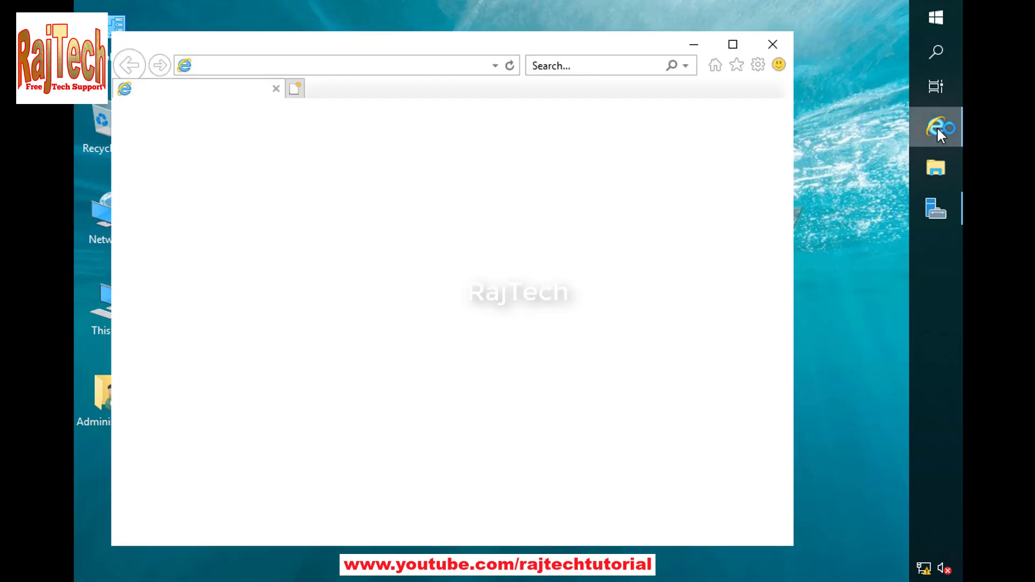
{"action": "left_click", "coordinate": [733, 44]}
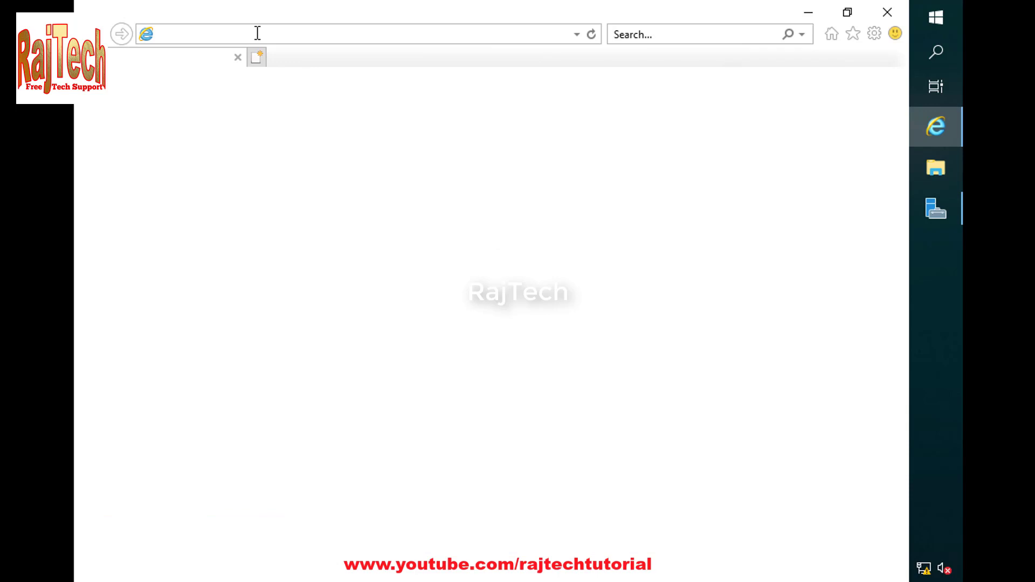
{"action": "type", "text": "192.168."}
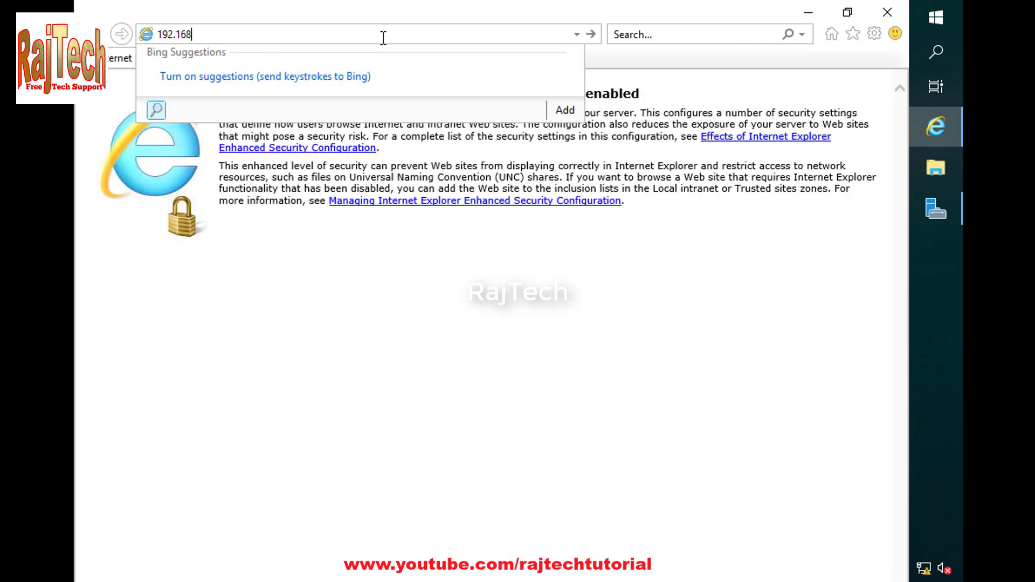
{"action": "type", "text": "100.1"}
{"action": "key", "text": "Return"}
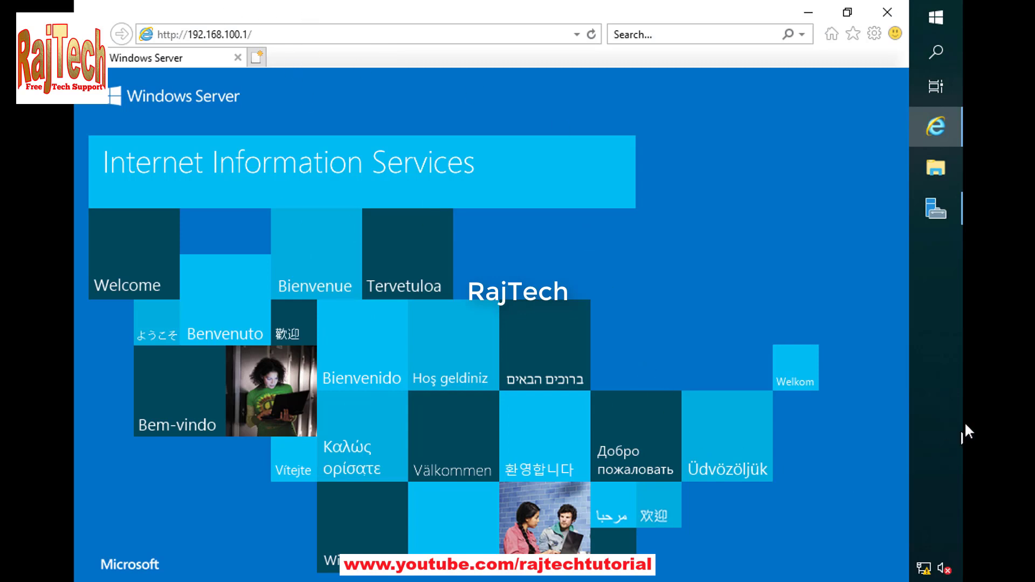
Switch to the Windows 7 client machine and load the server's website at 192.168.100.1 in Internet Explorer.
{"action": "left_click", "coordinate": [939, 411]}
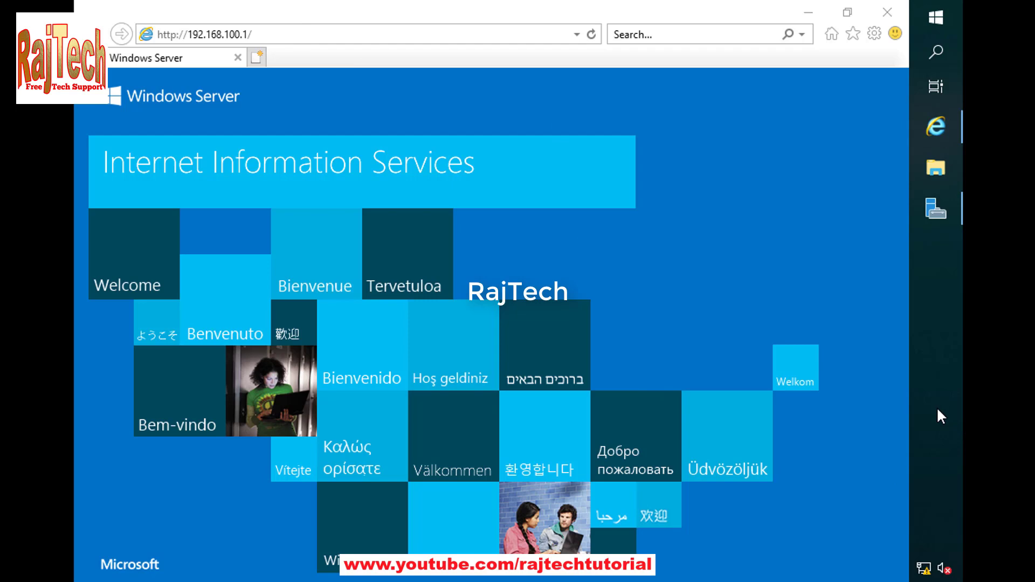
{"action": "key", "text": "alt+Tab"}
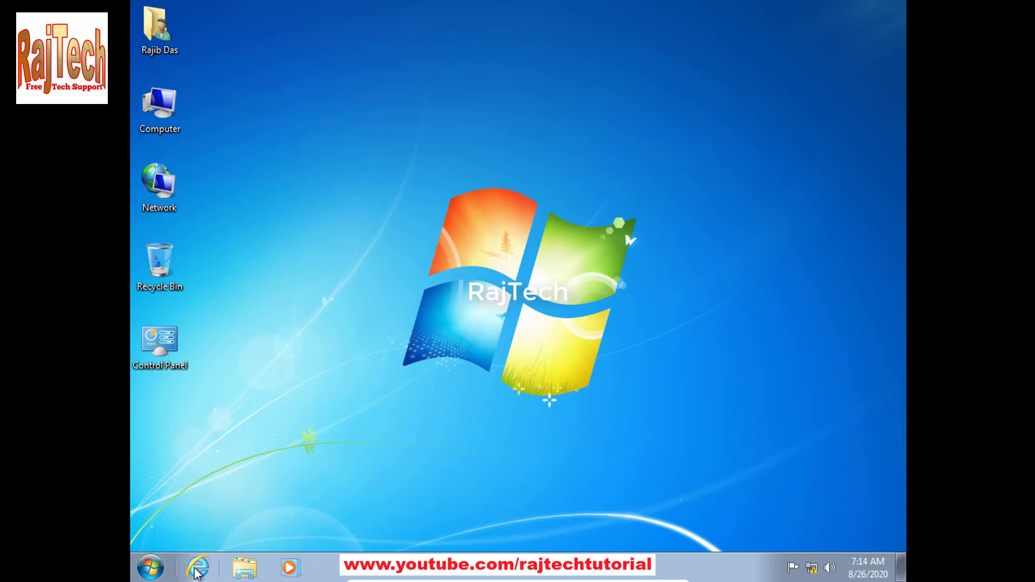
{"action": "right_click", "coordinate": [327, 208]}
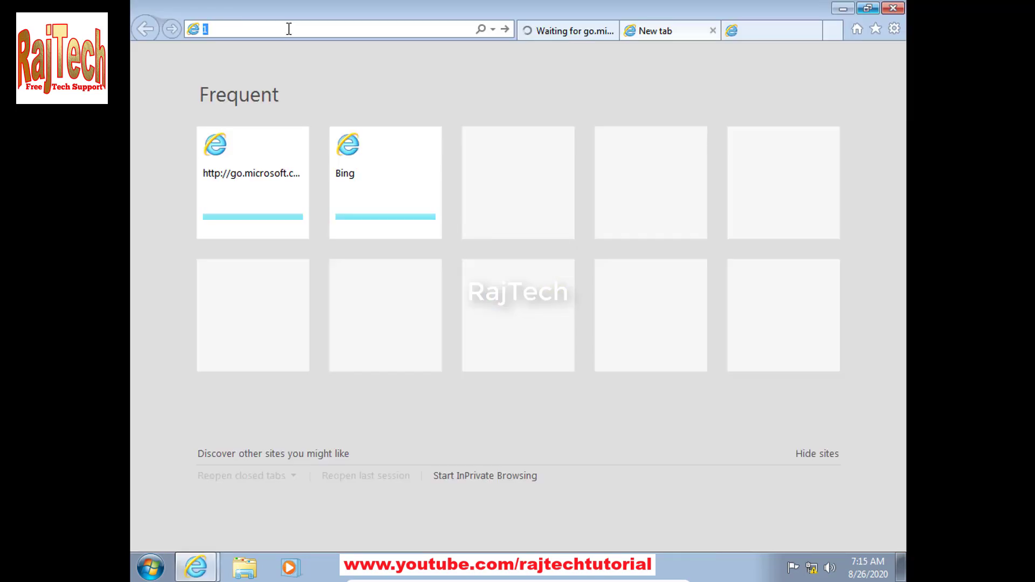
{"action": "left_click", "coordinate": [289, 29]}
{"action": "key", "text": "BackSpace"}
{"action": "type", "text": "192.168"}
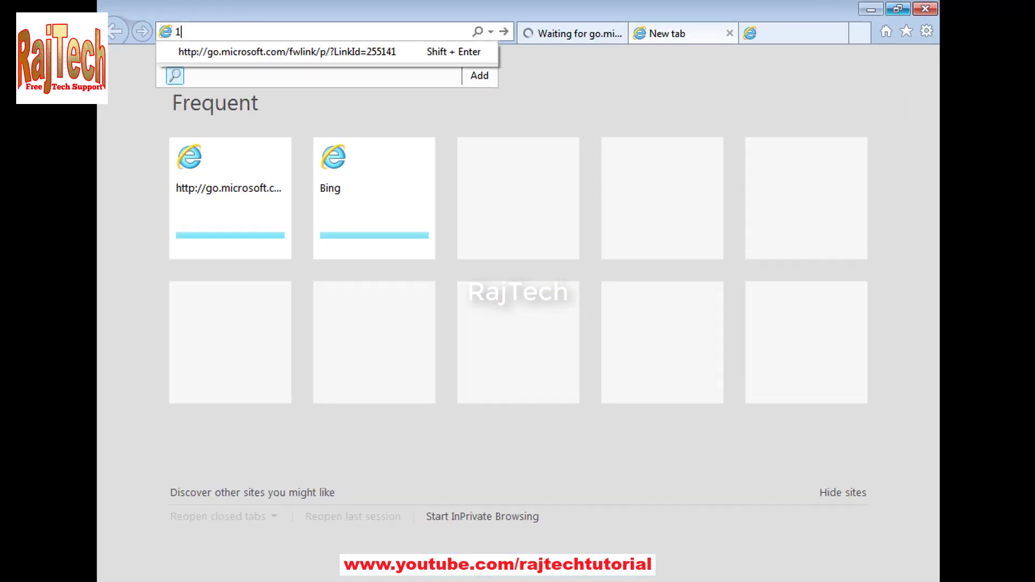
{"action": "type", "text": ".100.1"}
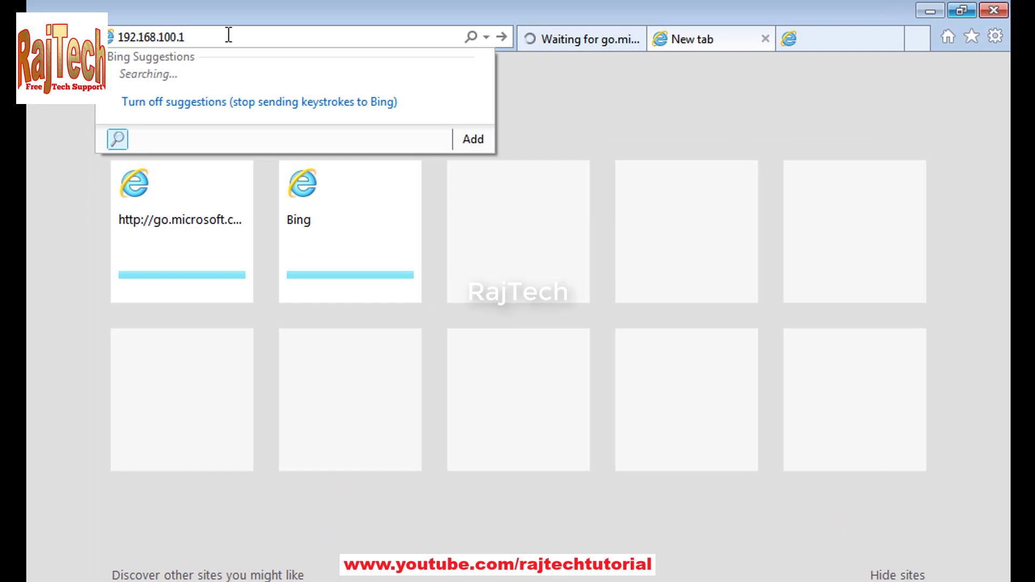
{"action": "key", "text": "Return"}
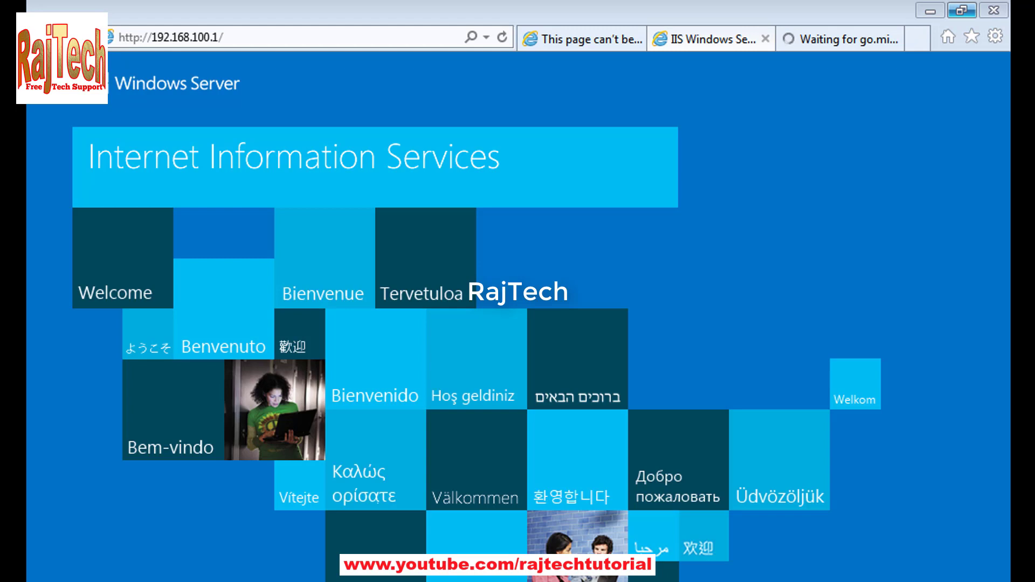
Switch back to the server's Internet Explorer and select the current web address for editing.
{"action": "key", "text": "alt+Tab"}
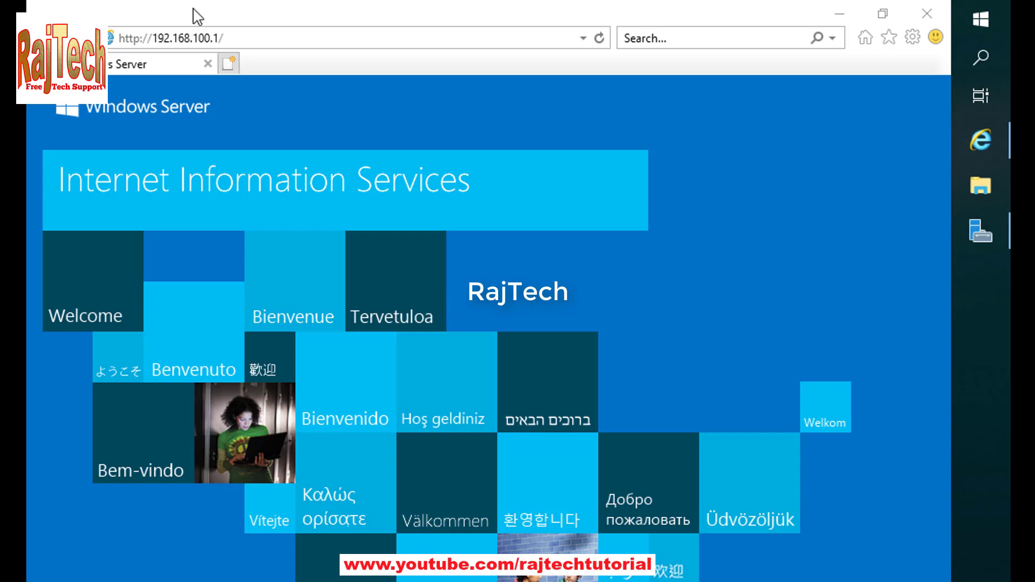
{"action": "left_click", "coordinate": [246, 38]}
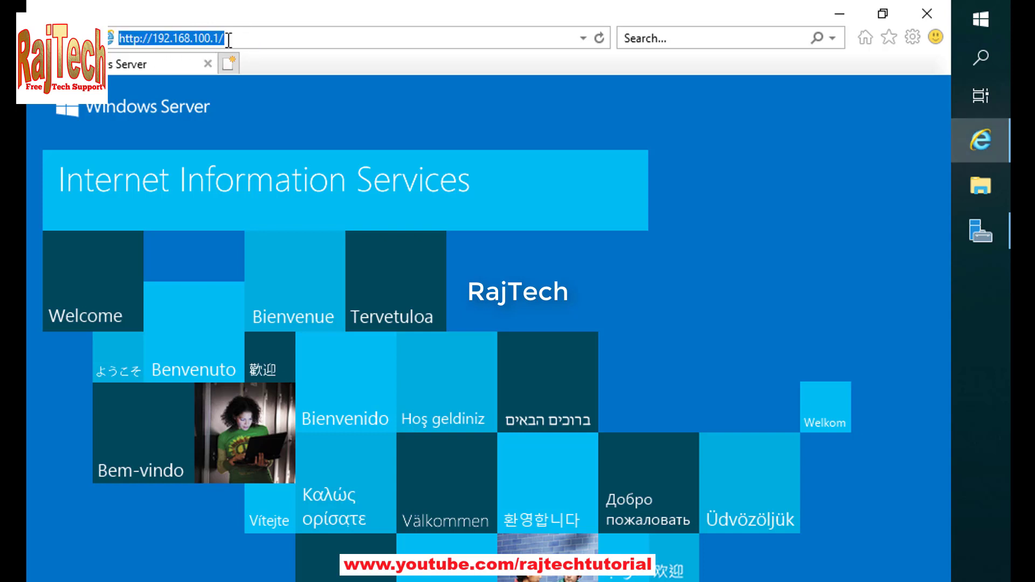